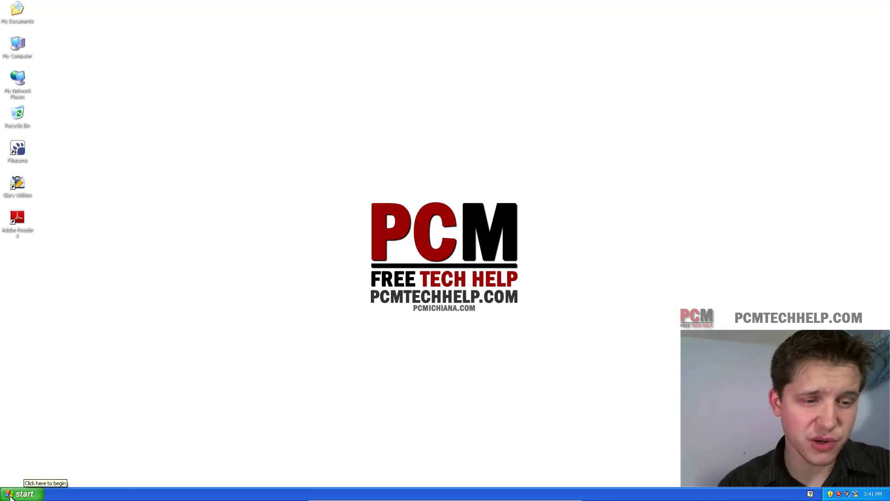
Launch Internet Explorer from the Start menu and go to pcmtechhelp.com
left_click(10, 495)
left_click(44, 307)
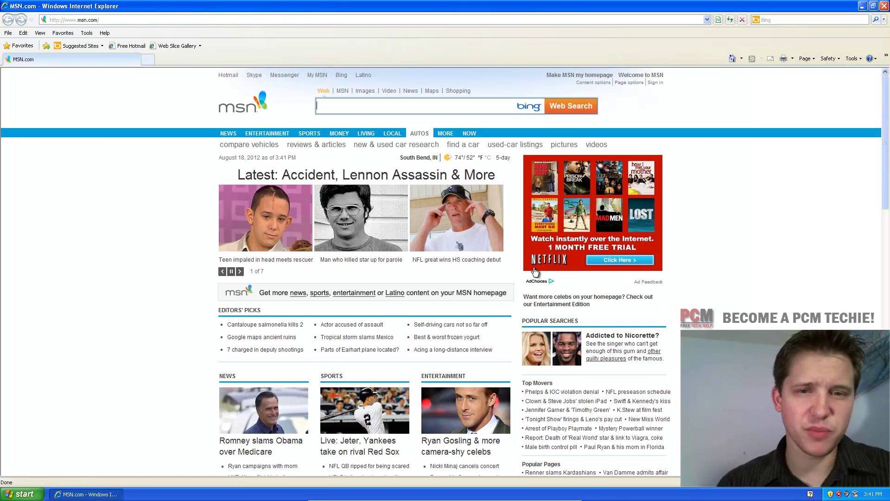
left_click(74, 20)
type("pcm")
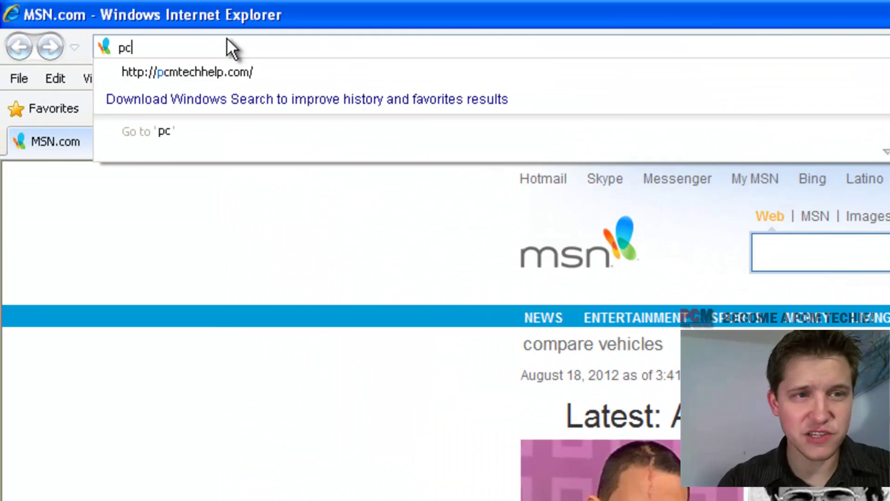
type("techhelp.")
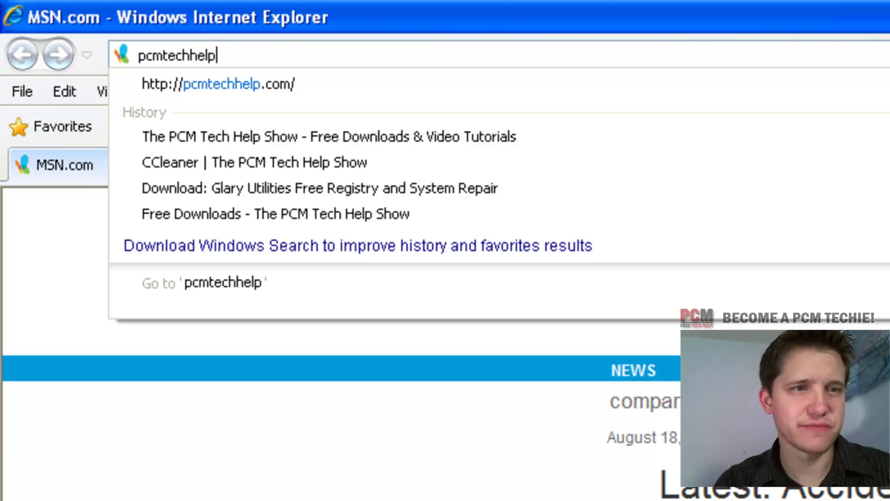
type("com")
key("Return")
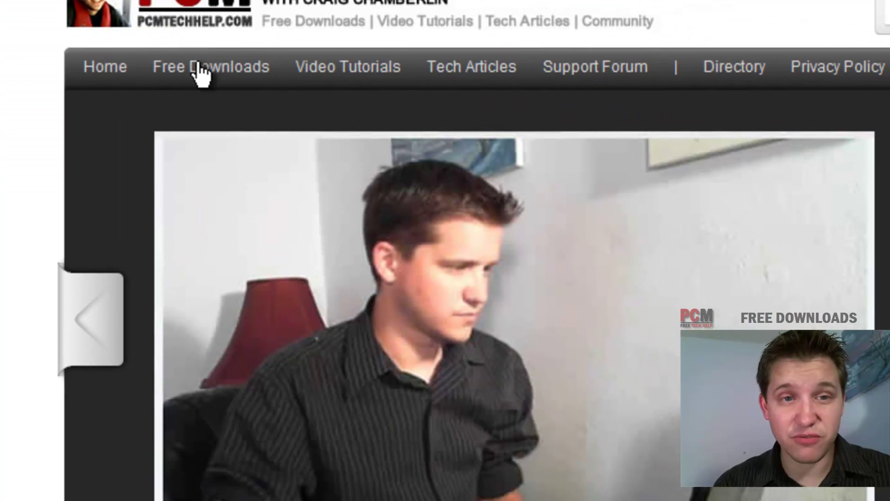
mouse_move(321, 126)
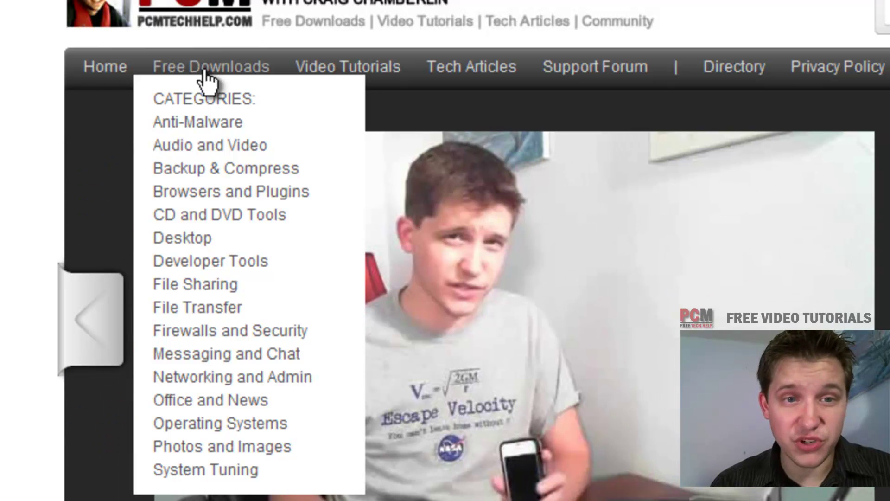
mouse_move(214, 132)
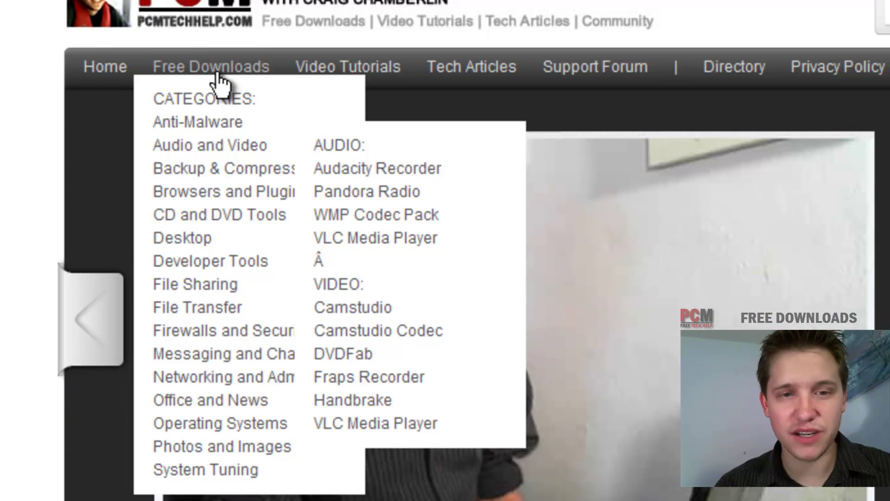
Go to the site's Free Downloads page and scroll down to the Removal Tools list
left_click(217, 83)
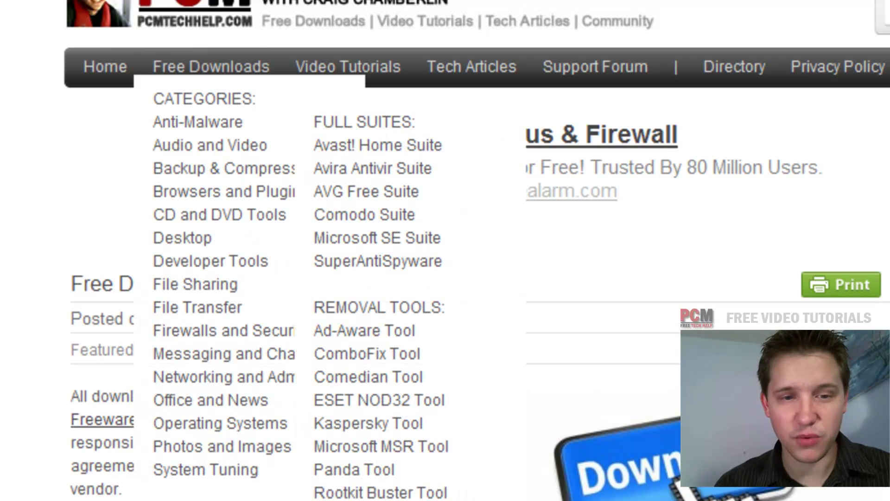
scroll(445, 250, "down", 5)
scroll(445, 250, "down", 3)
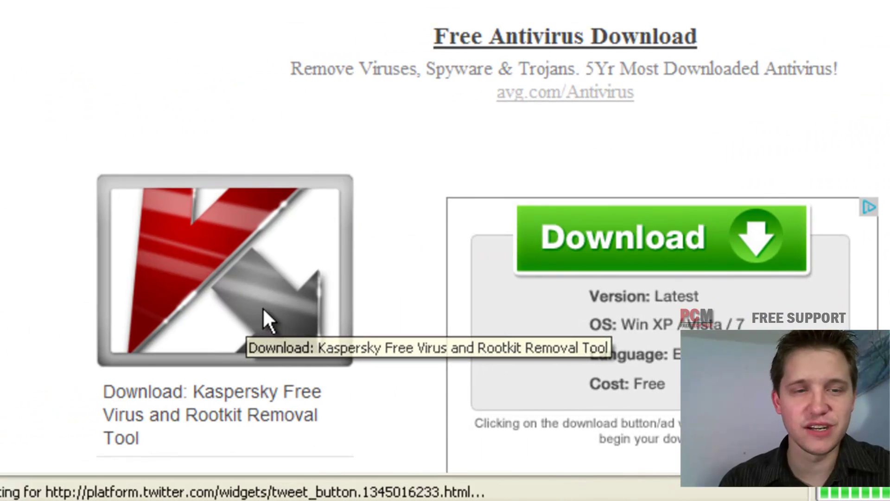
Follow the Kaspersky post to Kaspersky's support page and download the 11.0.0.1245 distributive
left_click(250, 220)
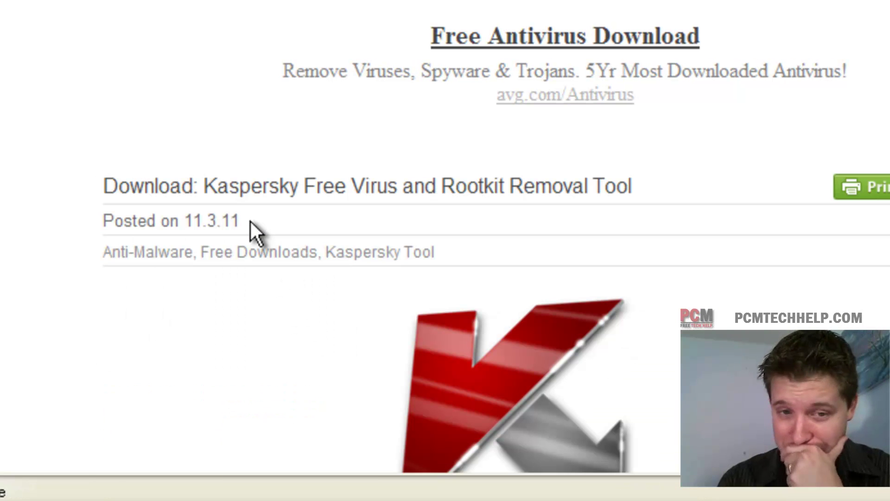
left_click(579, 384)
scroll(282, 259, "down", 2)
scroll(556, 278, "down", 2)
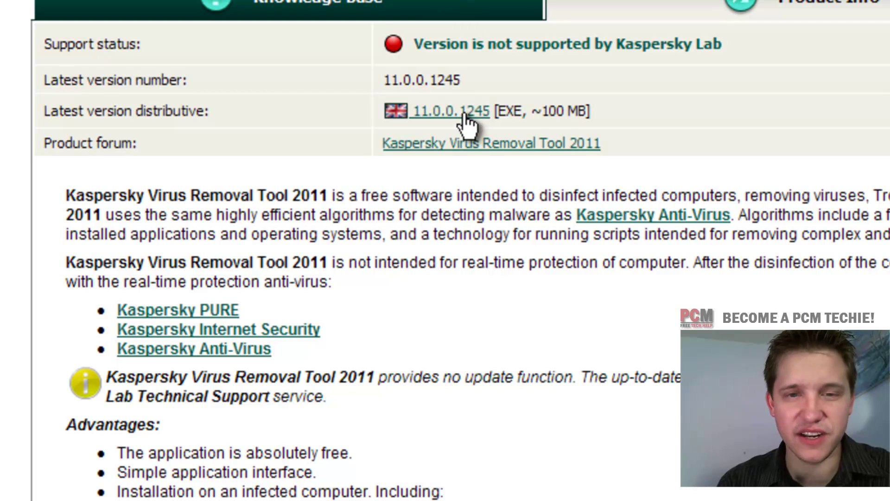
left_click(465, 116)
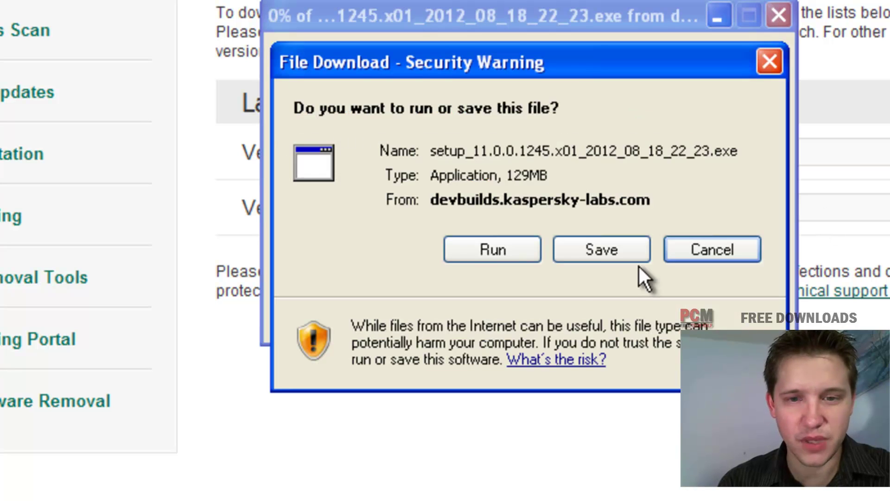
Save the 129MB setup_11.0.0.1245 installer into My Documents and let it finish
left_click(590, 251)
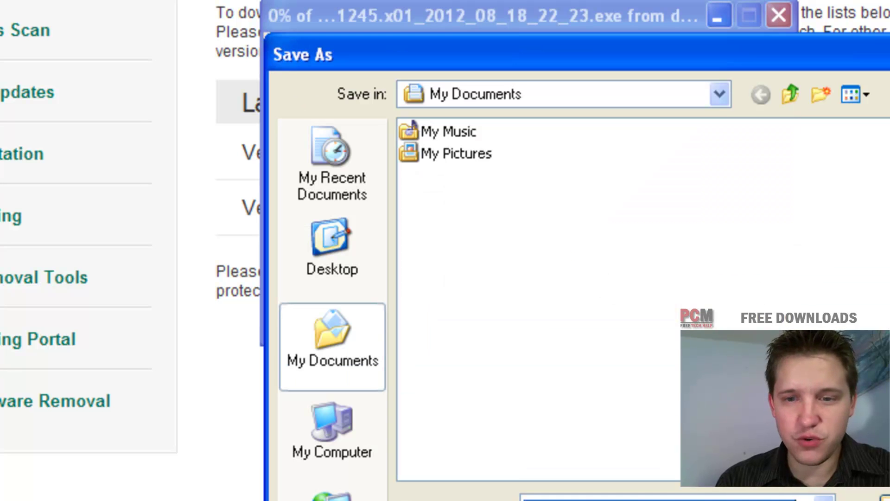
key("Return")
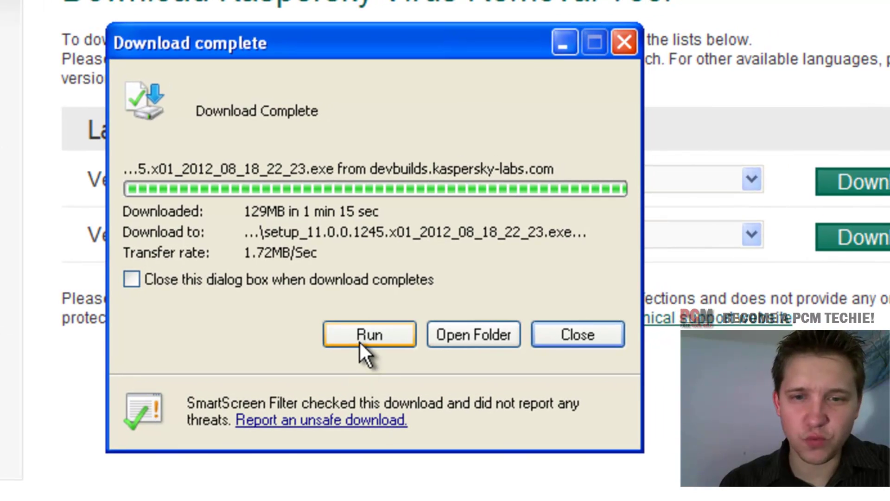
Run the downloaded setup_11.0.0.1245 installer, confirming the security warning
left_click(361, 344)
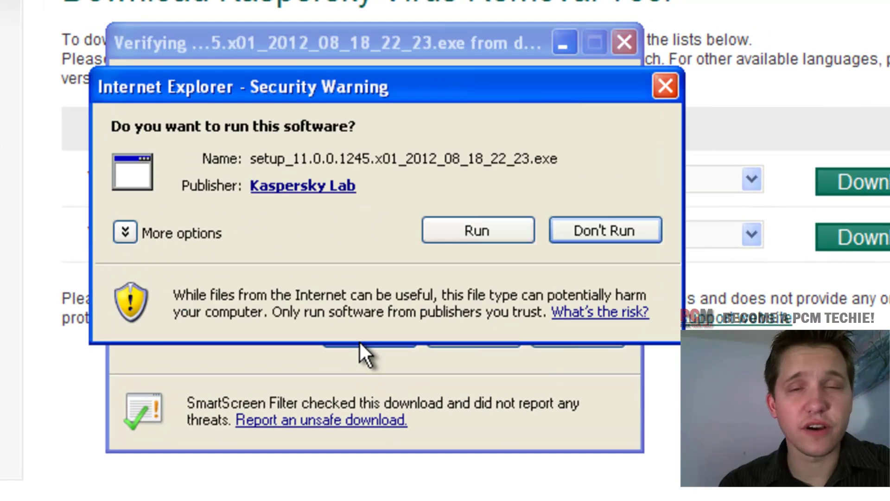
left_click(514, 231)
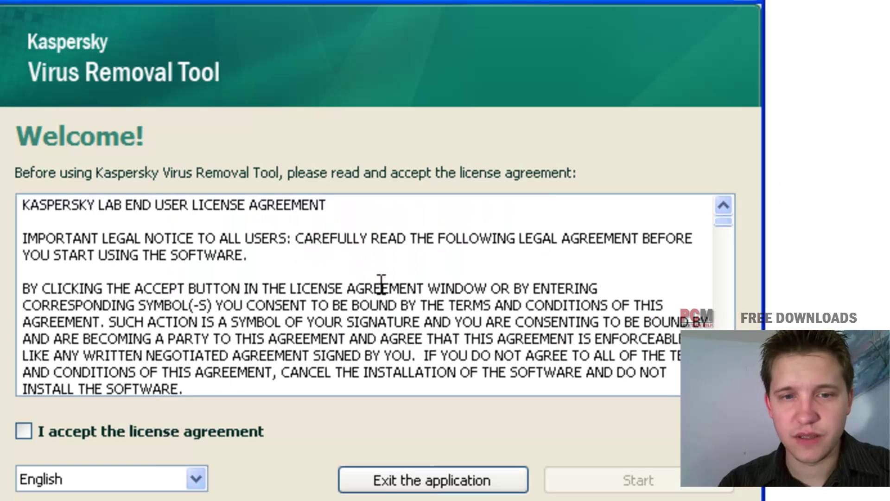
Accept the license, launch the Virus Removal Tool, start scanning and stop the scan seconds later
left_click(141, 434)
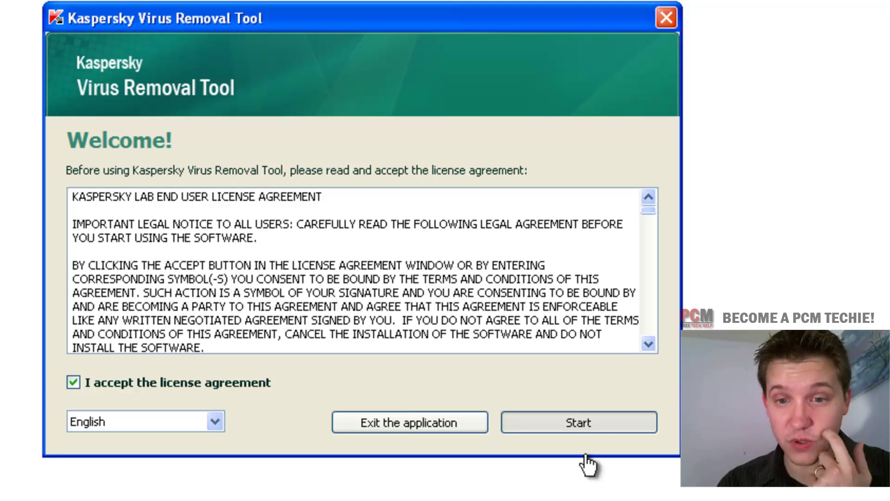
left_click(577, 427)
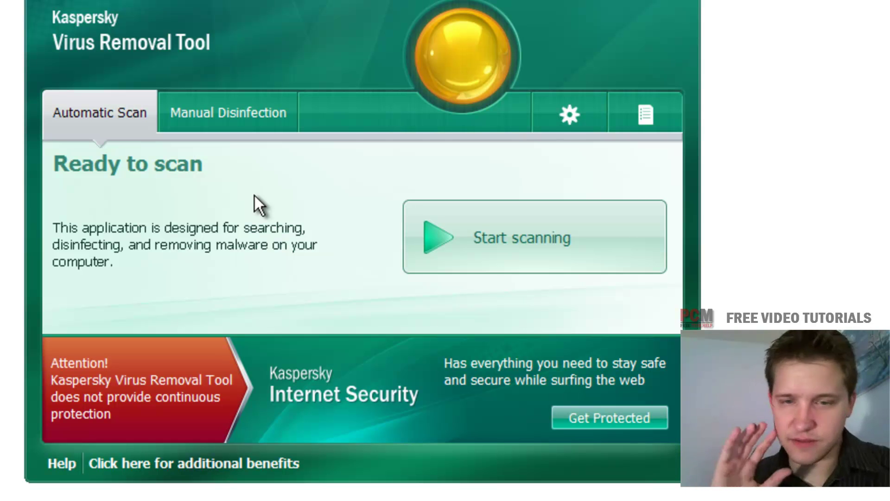
left_click(569, 247)
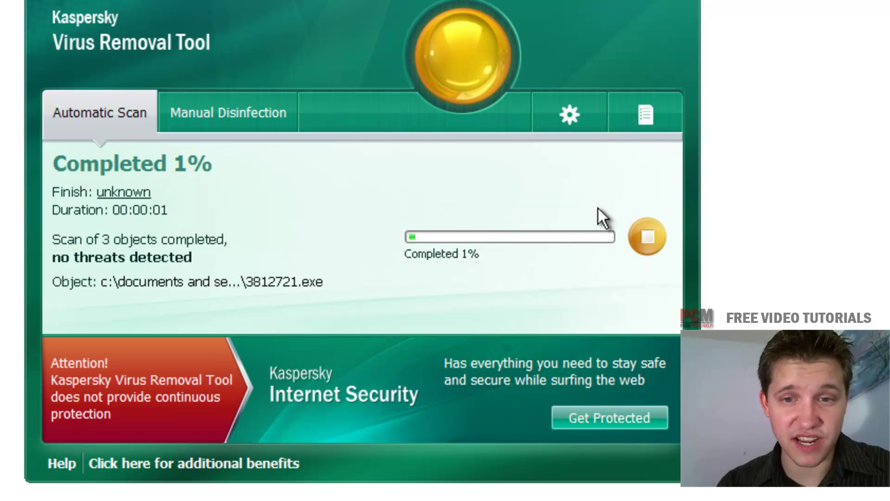
left_click(657, 248)
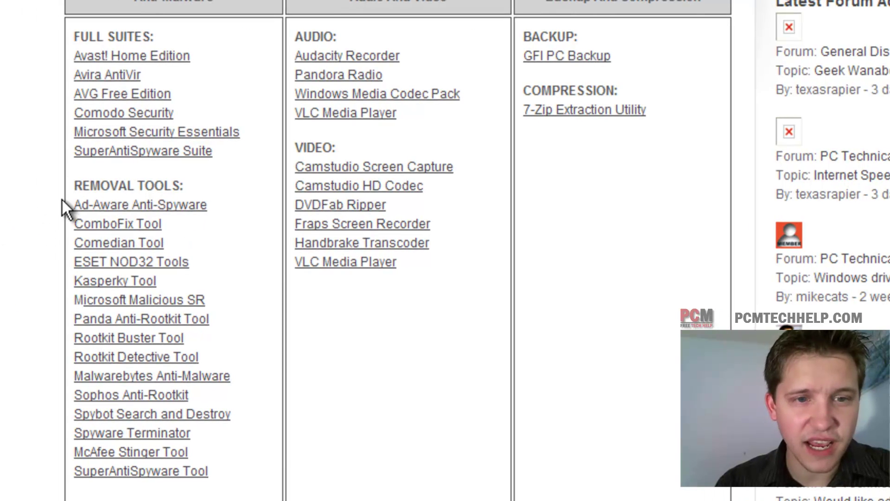
Open the ESET NOD32 Tools post, then its Online Scanner article, and follow the link to eset.com
left_click(126, 262)
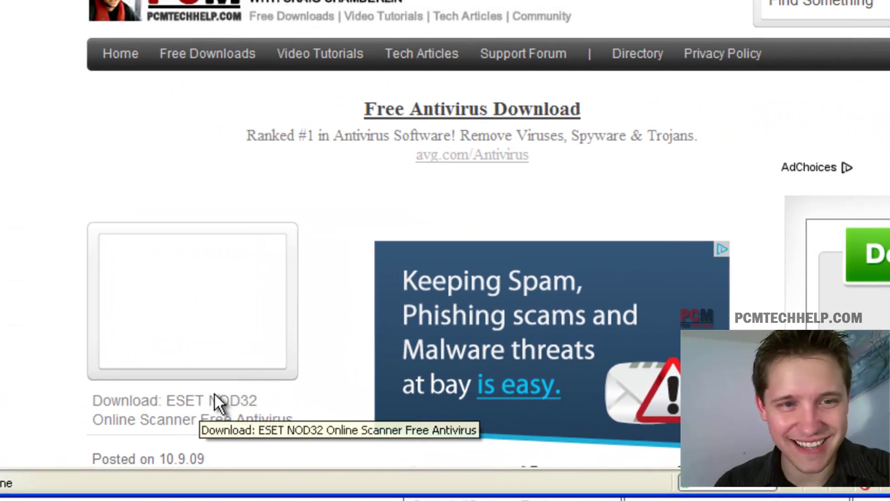
left_click(3, 376)
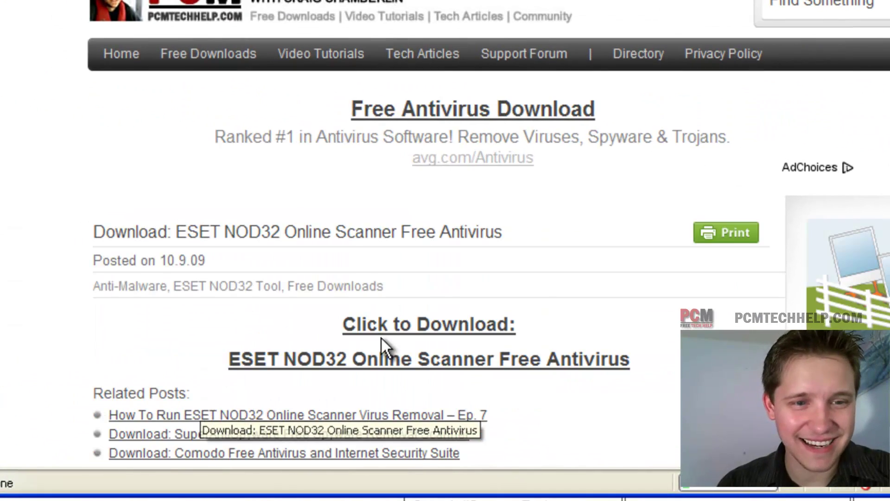
left_click(384, 354)
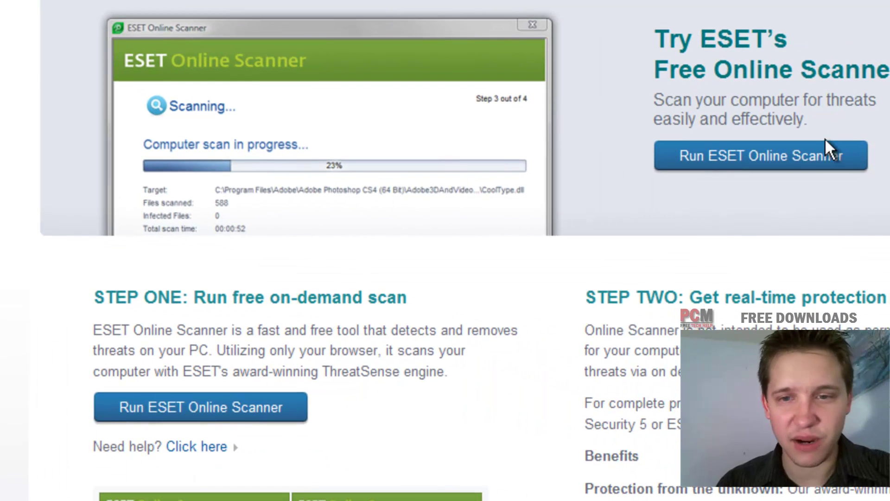
Run ESET Online Scanner, accept its terms of use and start it past the security prompt
left_click(786, 160)
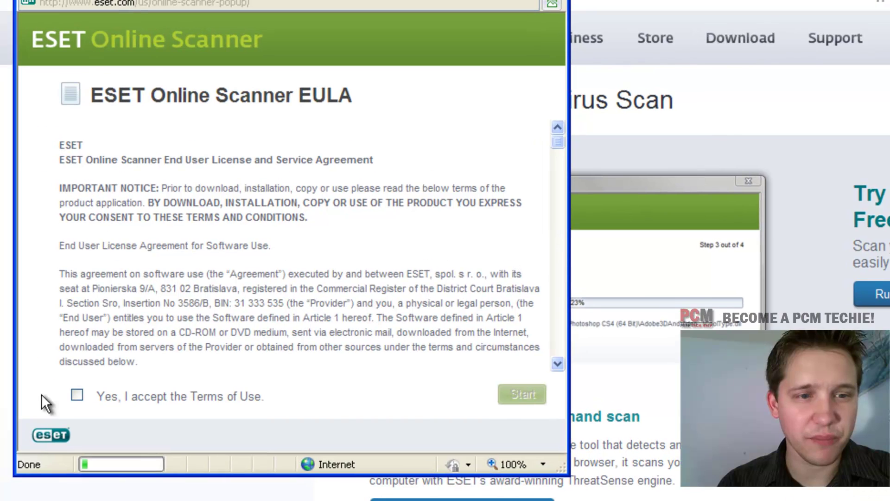
left_click(120, 393)
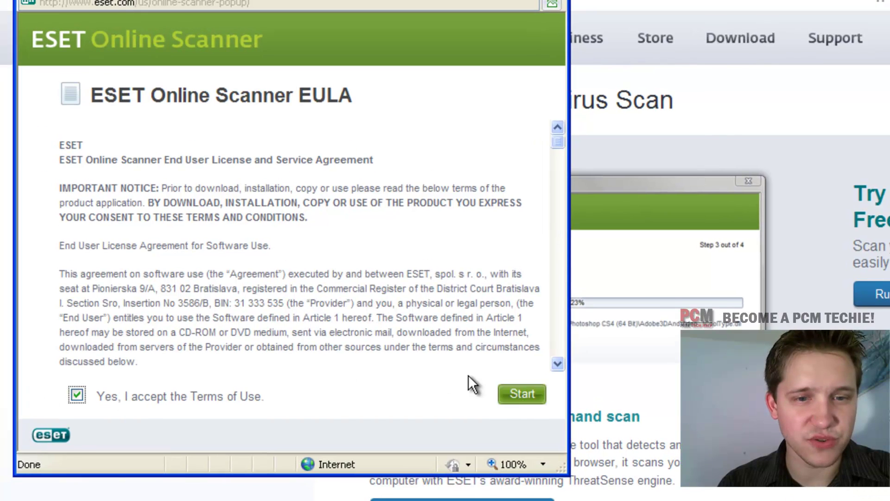
left_click(517, 392)
key("Return")
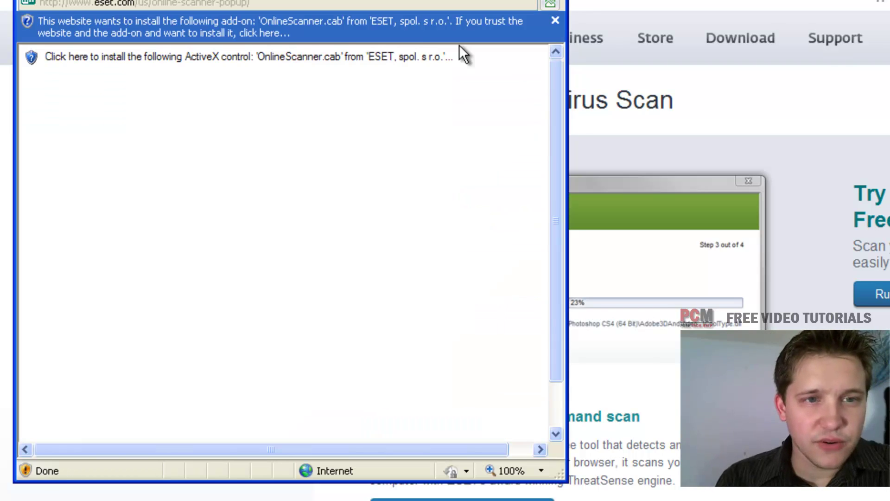
Install the OnlineScanner.cab add-on for all users from the information bar
left_click(238, 26)
left_click(264, 34)
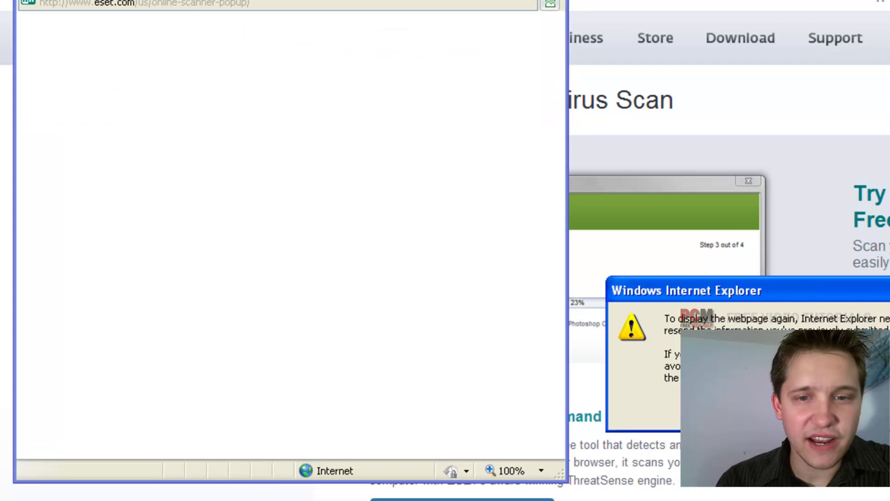
key("Return")
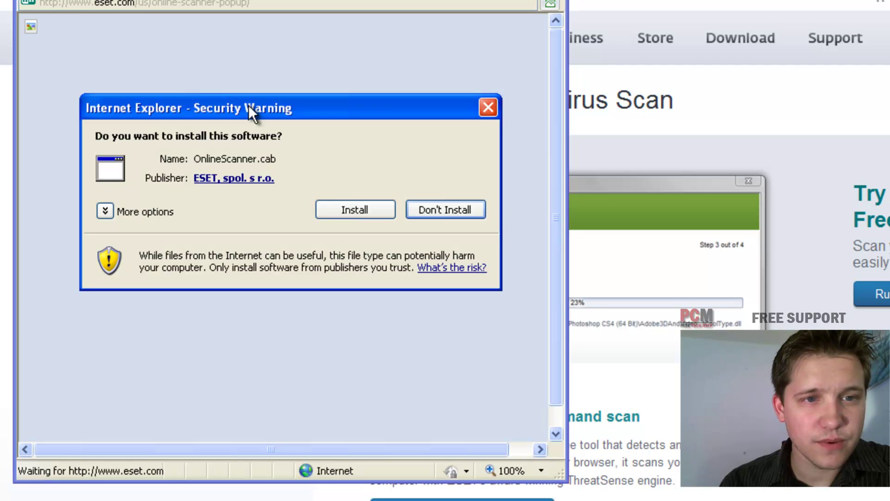
left_click(382, 209)
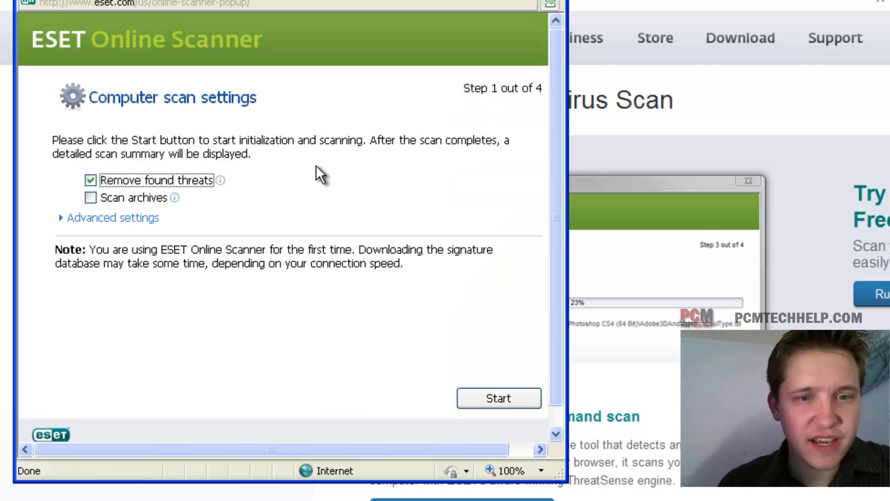
Start the ESET scan so it downloads signatures, then bring the PCM ESET NOD32 post forward
left_click(518, 398)
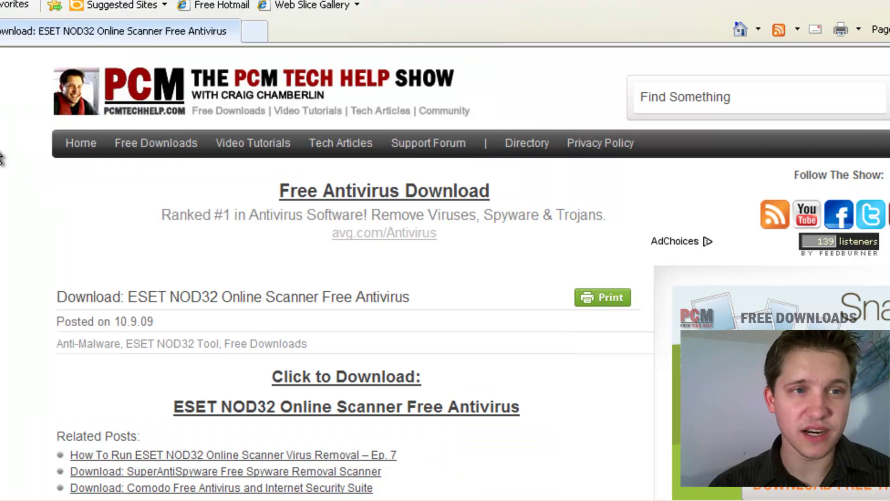
left_click(3, 158)
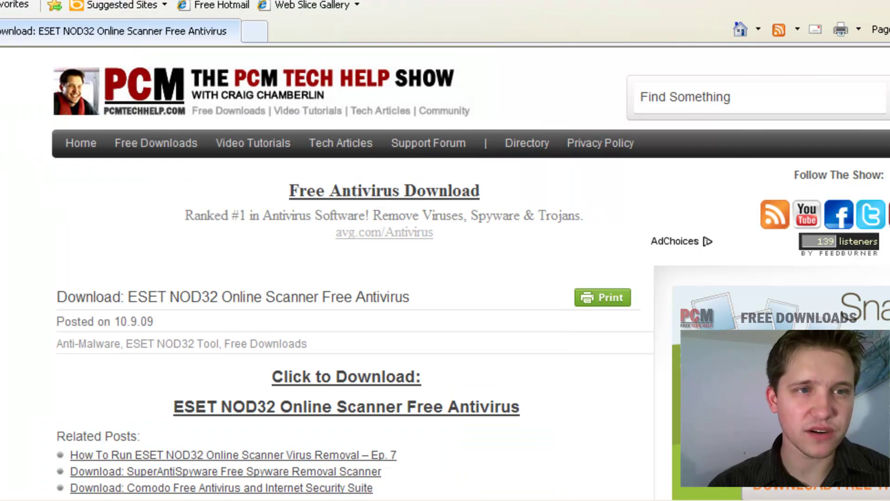